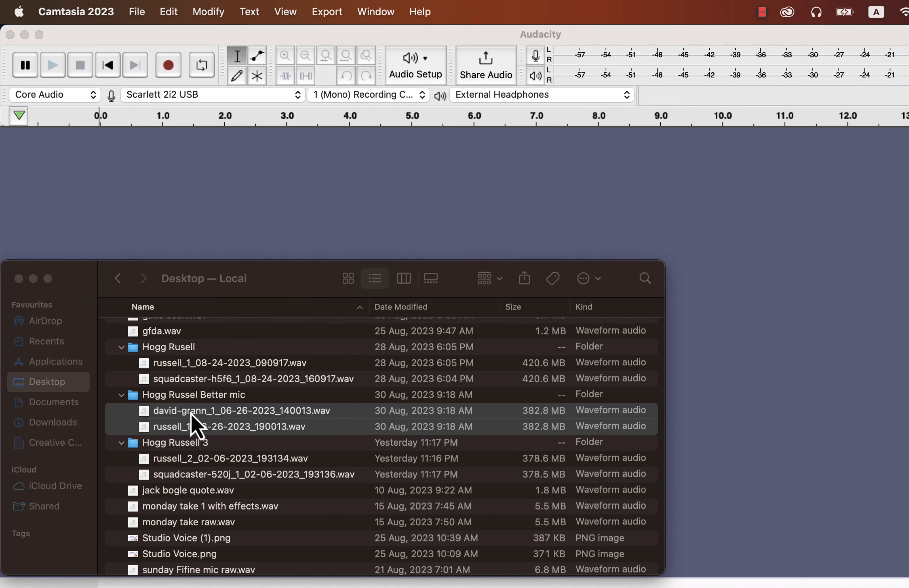
# Import the two selected 06-26-2023 WAV recordings into the Audacity project as separate tracks and minimise the file browser window
pyautogui.click(198, 420)
pyautogui.moveTo(203, 415); pyautogui.dragTo(307, 190)
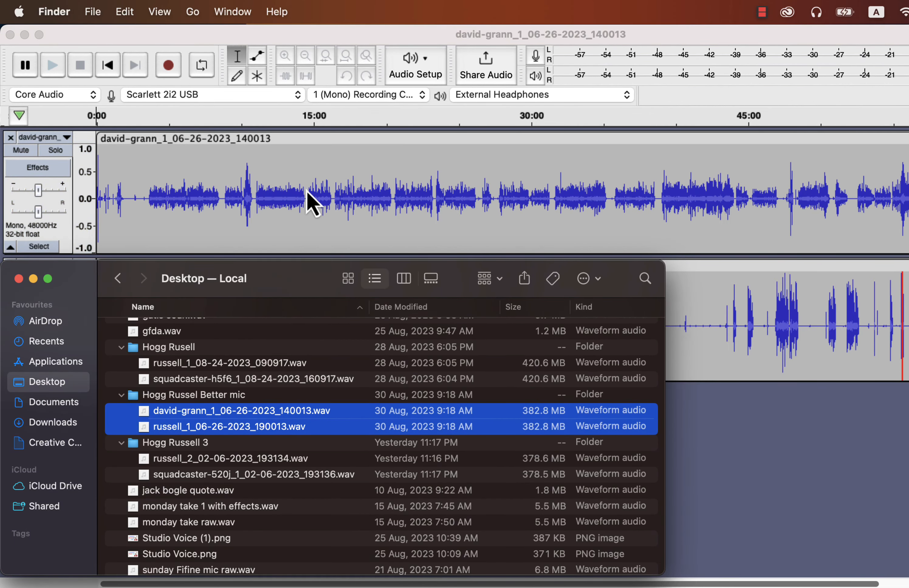
pyautogui.click(33, 278)
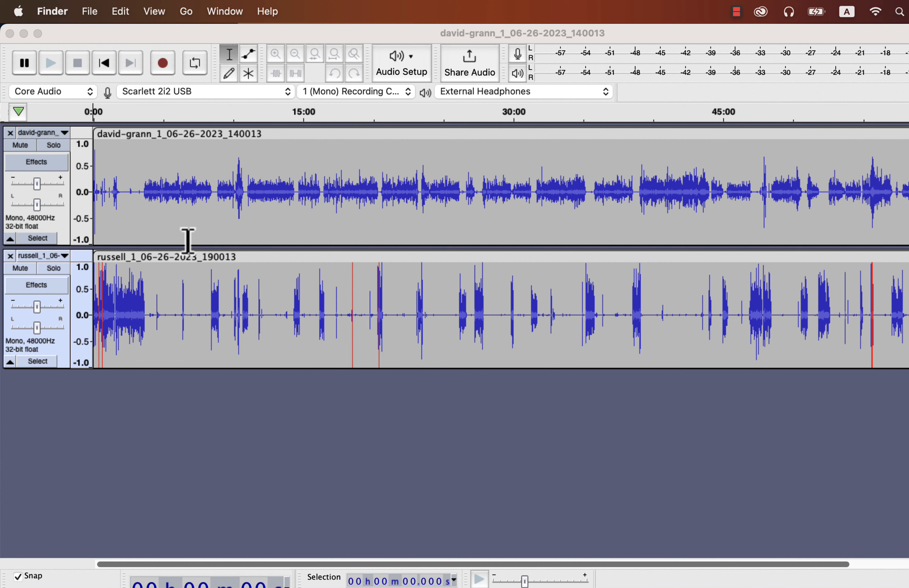
# Turn on Sync-Lock Tracks and select about 2:33 to 8:36 in the upper track
pyautogui.click(188, 220)
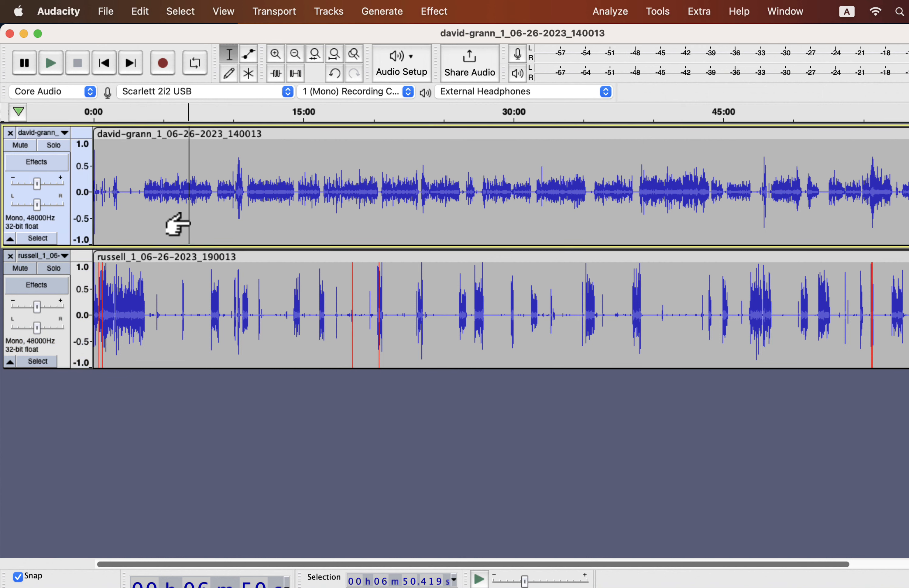
pyautogui.click(329, 12)
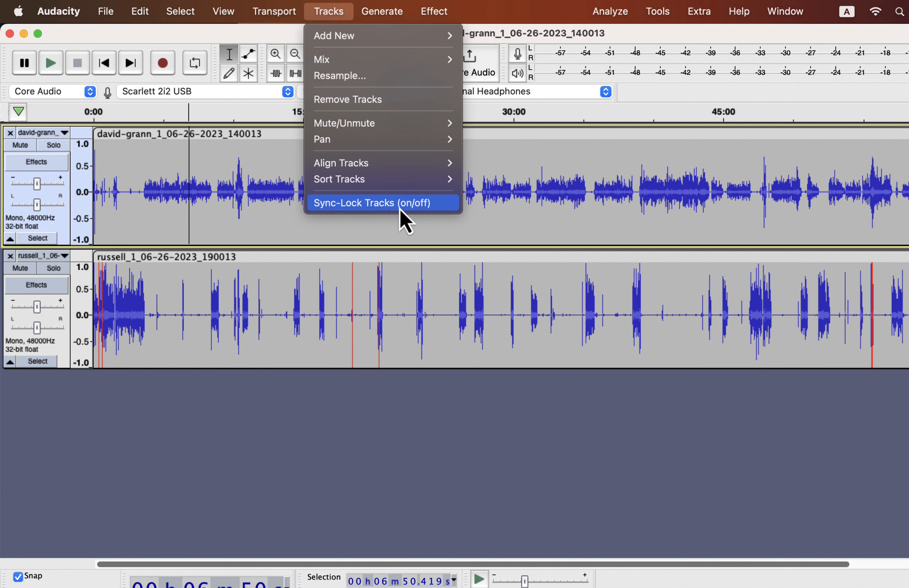
pyautogui.click(435, 203)
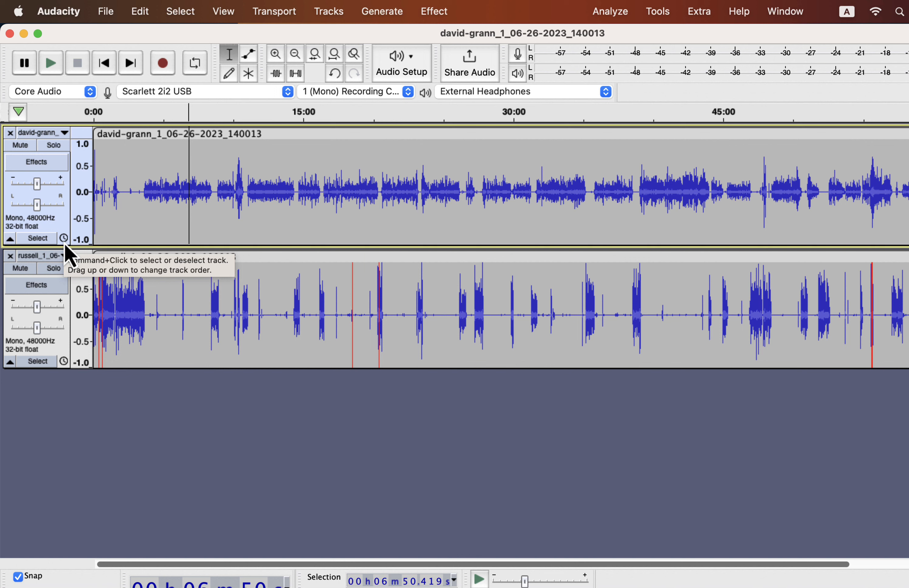
pyautogui.moveTo(128, 197); pyautogui.dragTo(214, 197)
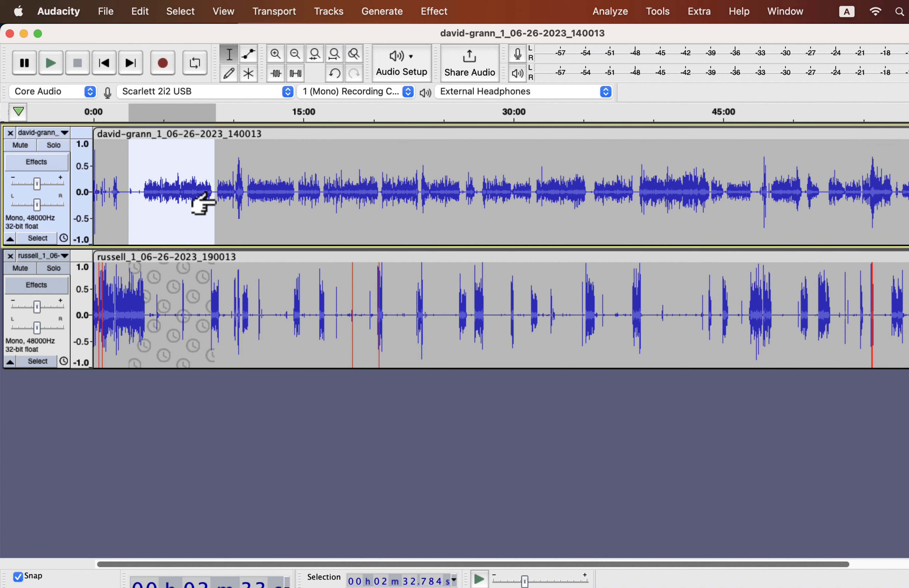
# Try deleting only the lower track's audio from the start to about 2:41, twice, undoing it each time
pyautogui.scroll(5, 179, 236)
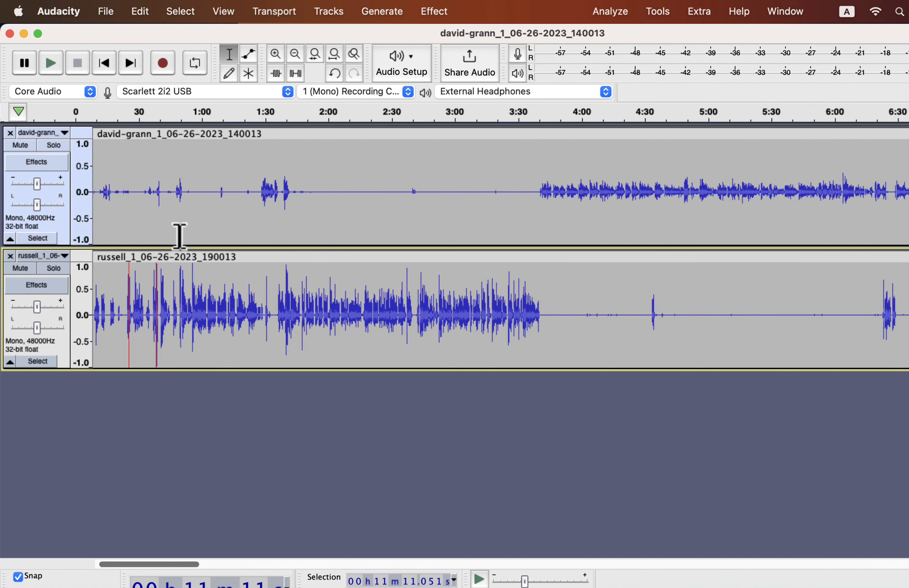
pyautogui.hscroll(-3, 180, 236)
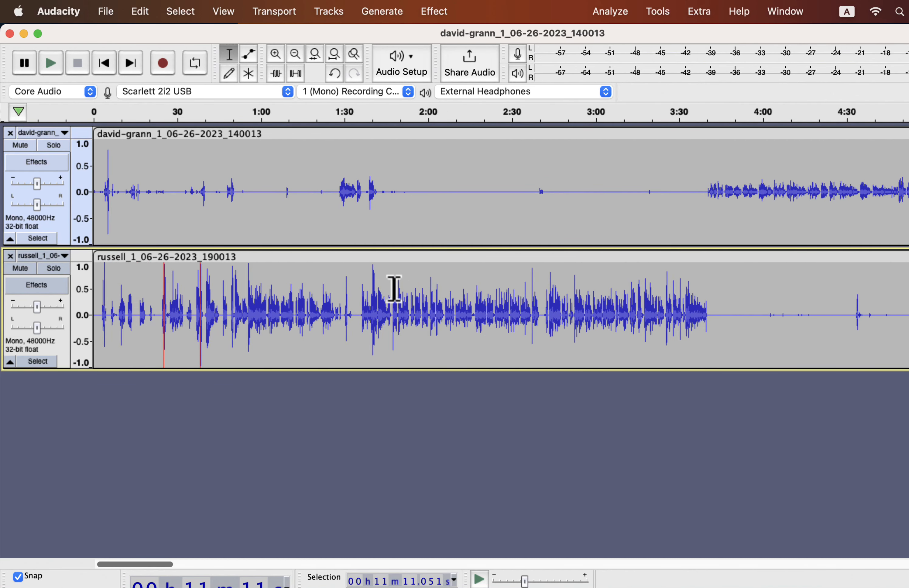
pyautogui.click(542, 304)
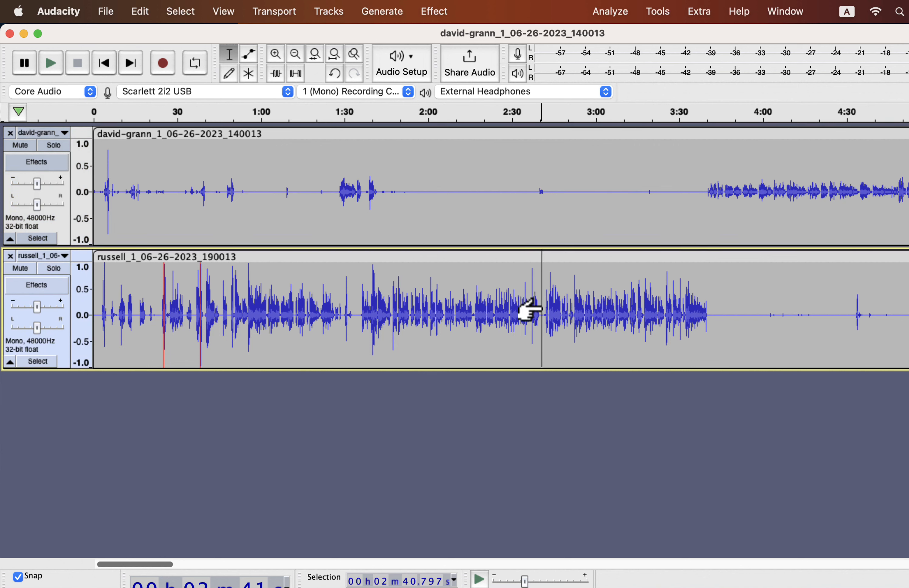
pyautogui.moveTo(540, 305); pyautogui.dragTo(463, 317)
pyautogui.moveTo(367, 327); pyautogui.dragTo(97, 315)
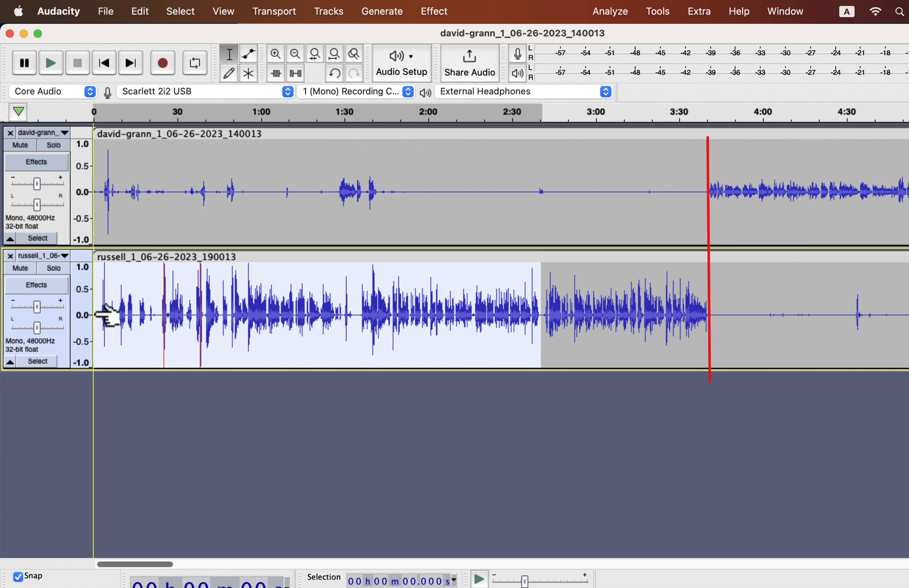
pyautogui.press('Delete')
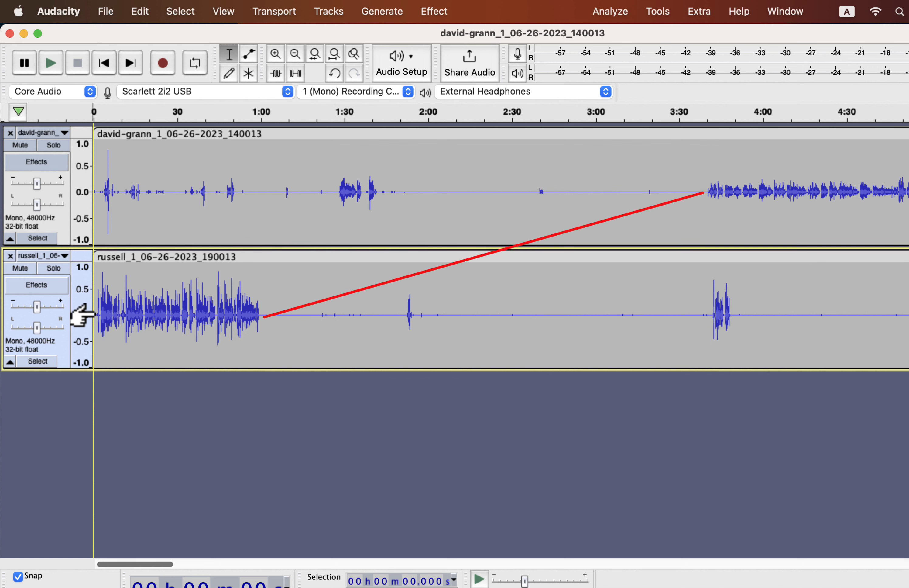
pyautogui.press('super+z')
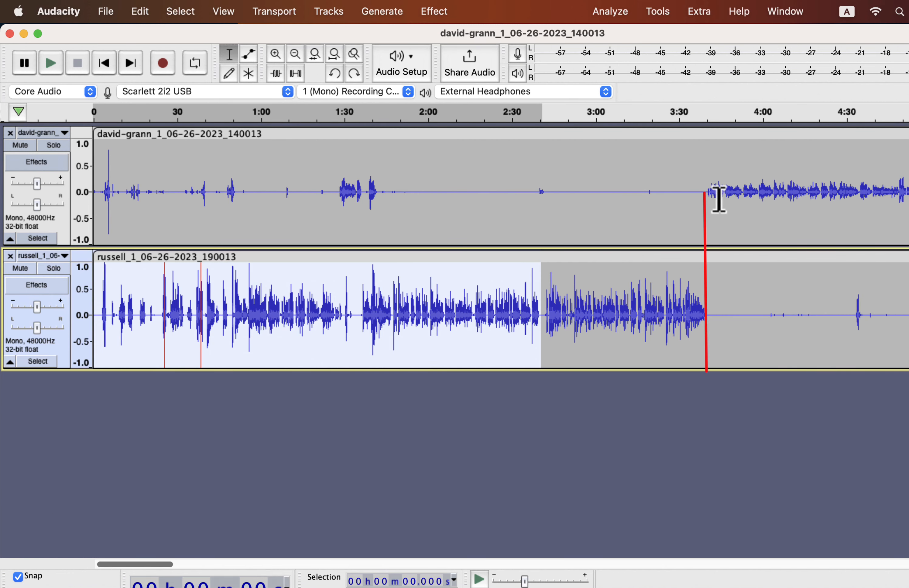
pyautogui.press('Delete')
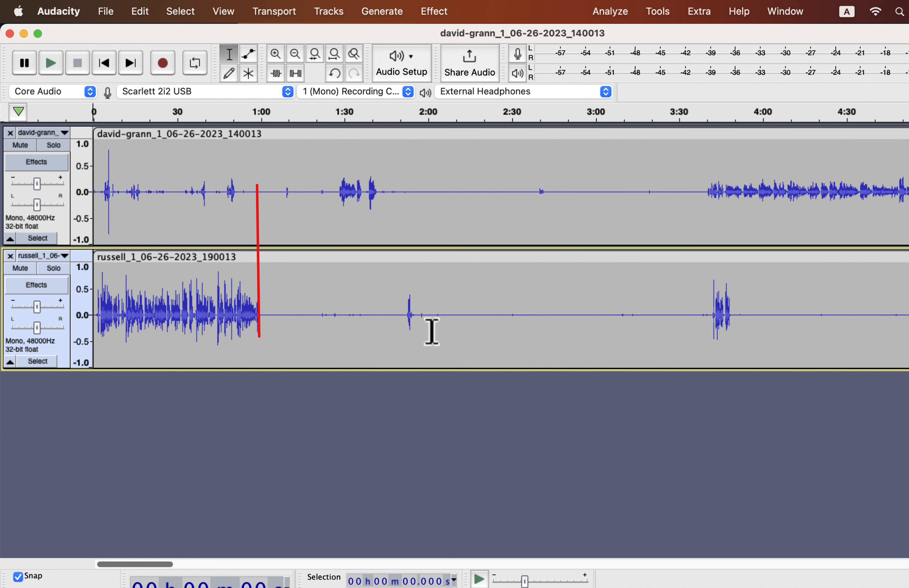
pyautogui.press('super+z')
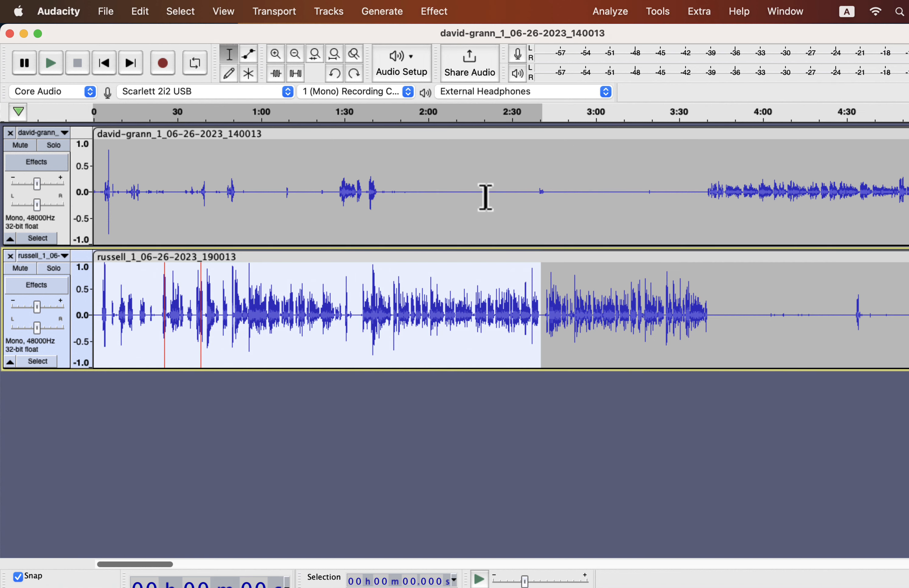
# Extend the selection from the start to about 2:41 across both tracks, delete it, and undo the deletion
pyautogui.click(543, 204)
pyautogui.moveTo(542, 205); pyautogui.dragTo(51, 256)
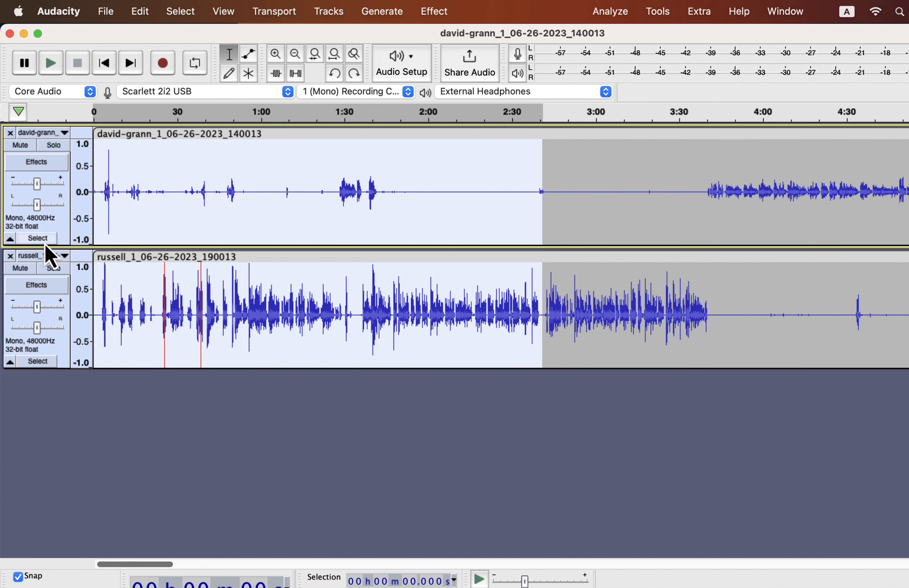
pyautogui.press('Delete')
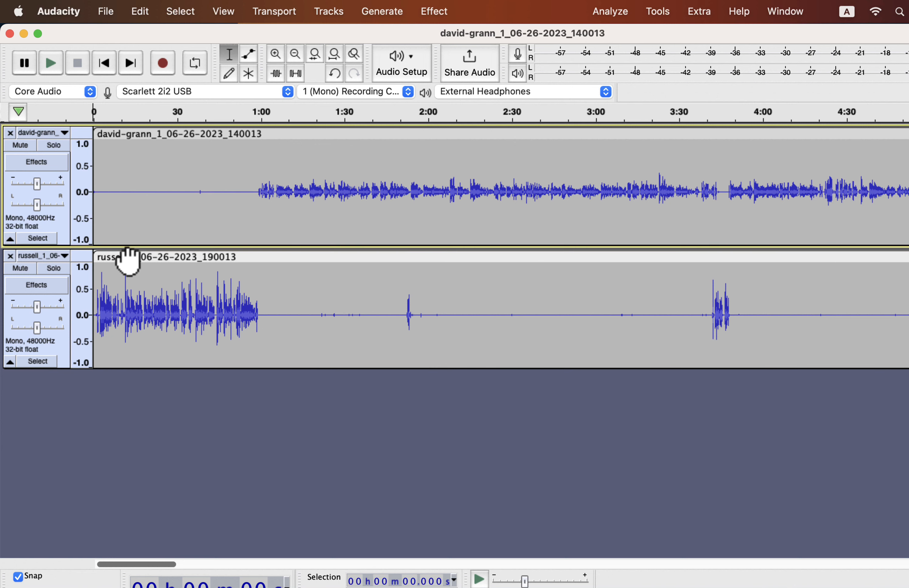
pyautogui.moveTo(126, 255); pyautogui.dragTo(145, 259)
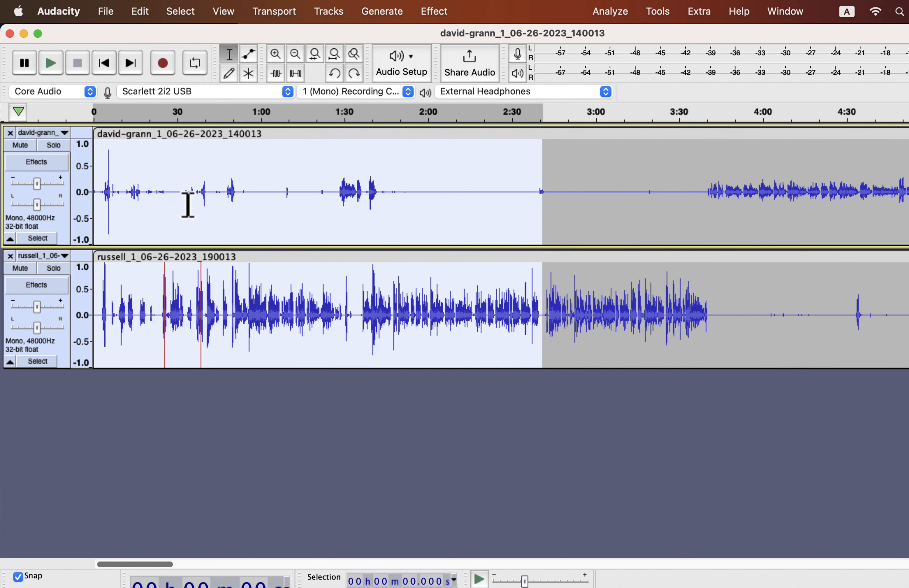
# Turn on Sync-Lock Tracks and delete the lower track's audio from the start to about 2:41
pyautogui.click(188, 204)
pyautogui.click(331, 12)
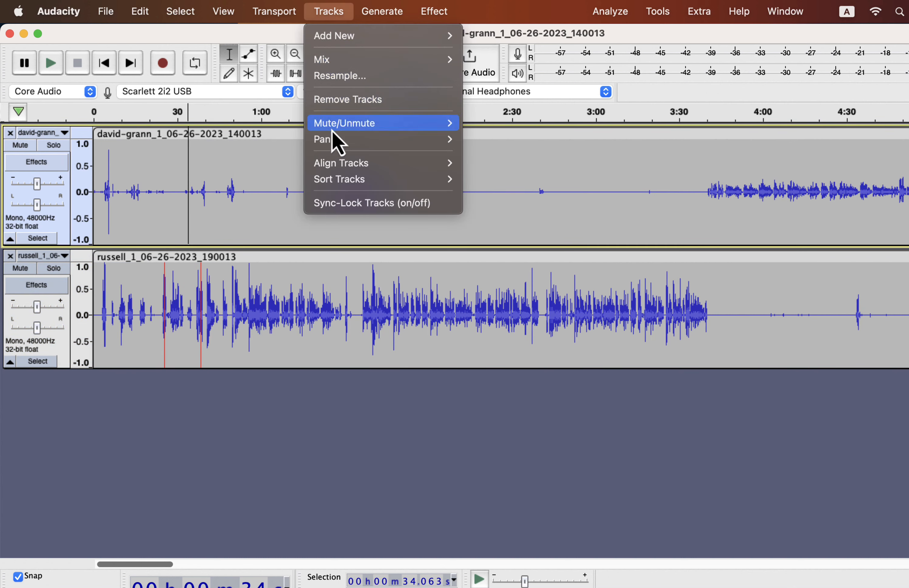
pyautogui.click(441, 207)
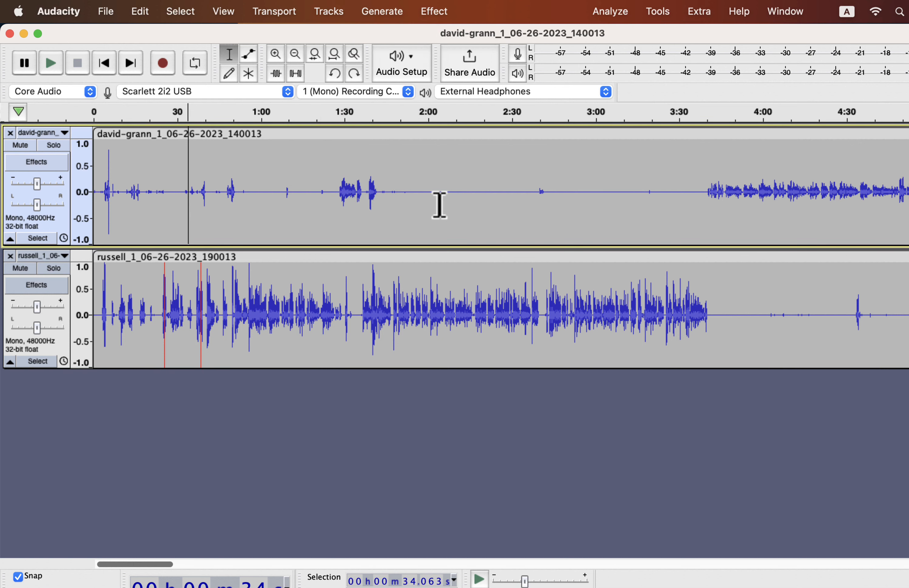
pyautogui.moveTo(542, 306); pyautogui.dragTo(82, 321)
pyautogui.press('BackSpace')
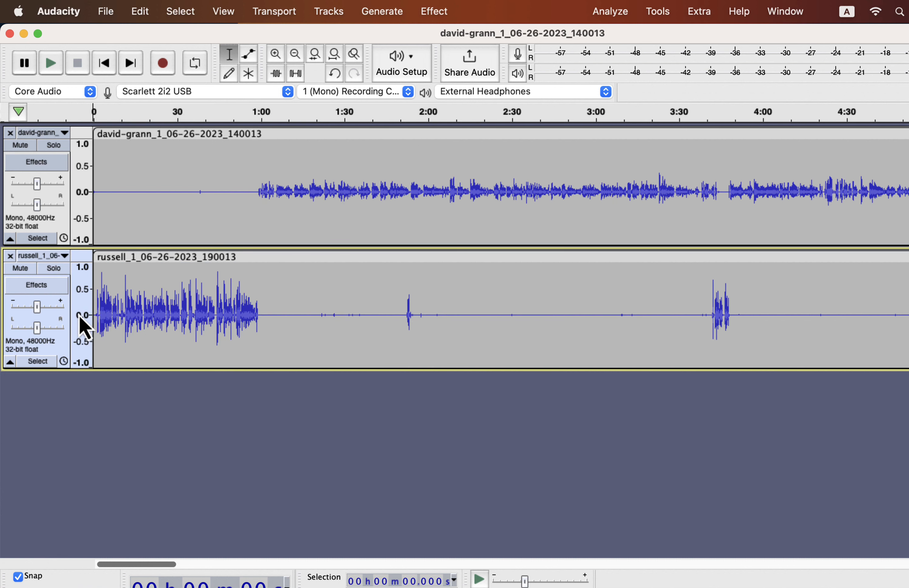
# Try deleting the short noise at about 1:46 to 2:03 in the lower track, and undo the deletion
pyautogui.click(389, 300)
pyautogui.moveTo(389, 300); pyautogui.dragTo(436, 307)
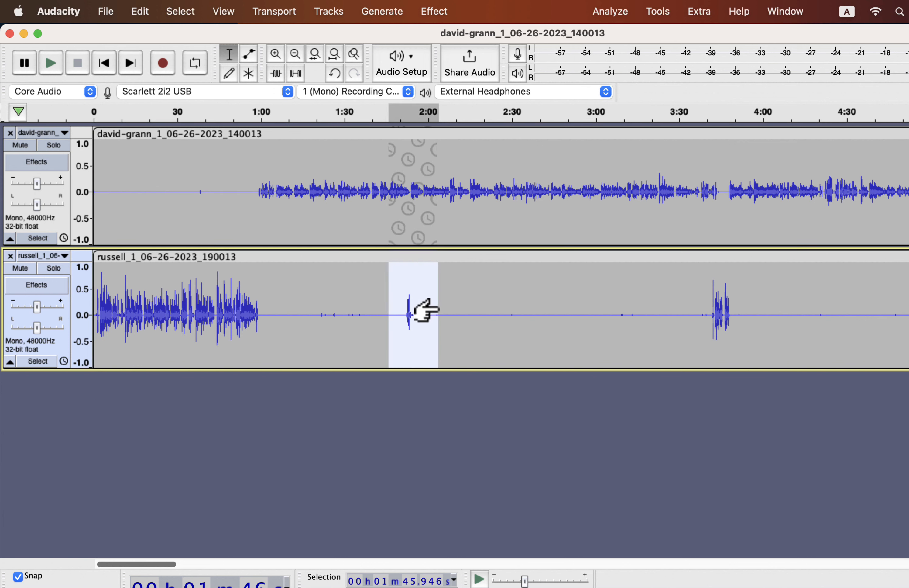
pyautogui.press('BackSpace')
pyautogui.press('super+z')
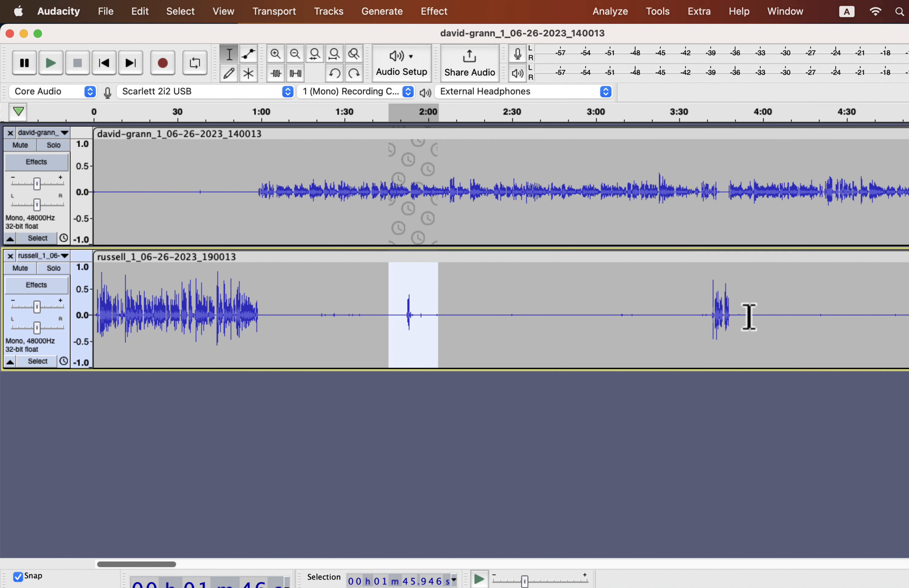
# Select about 1:19 to 3:55 in the lower track, try deleting it, and undo the deletion
pyautogui.moveTo(748, 317); pyautogui.dragTo(315, 314)
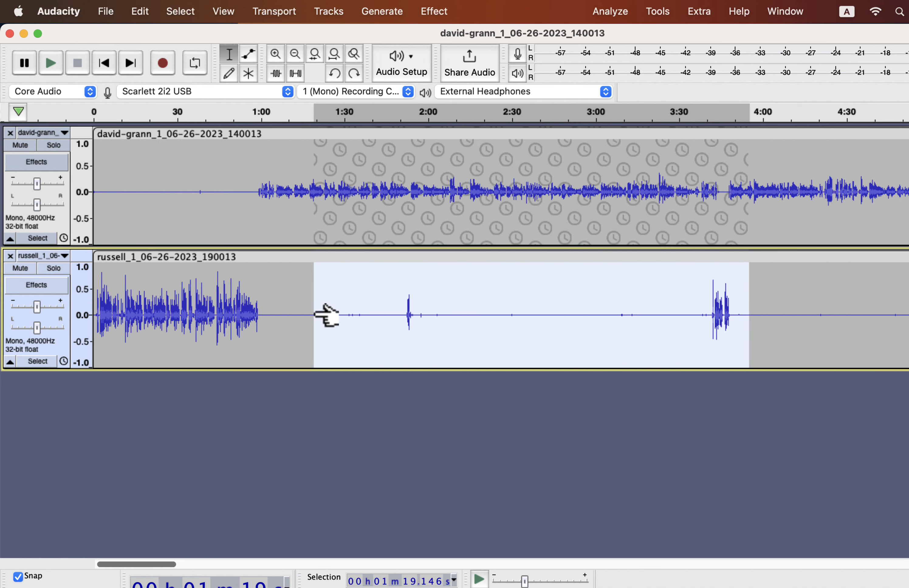
pyautogui.press('Delete')
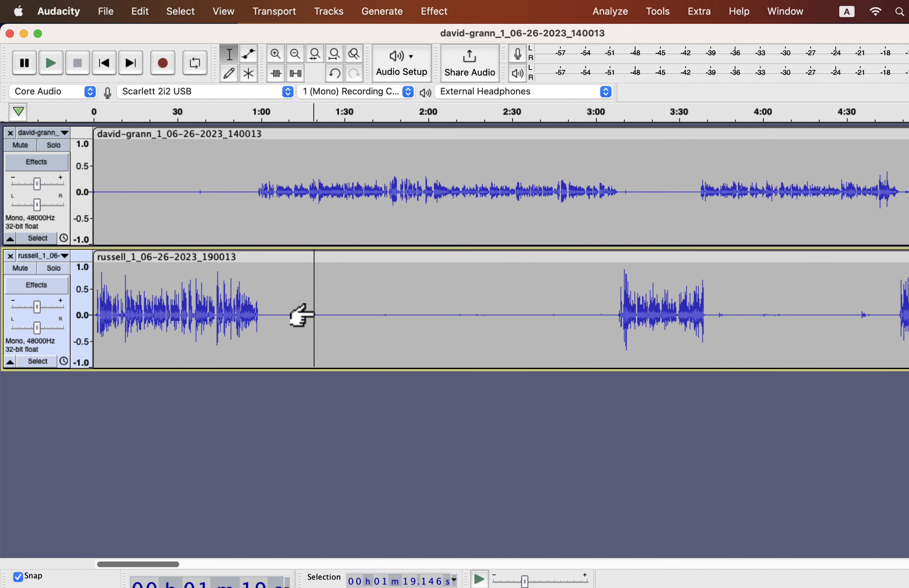
pyautogui.hotkey('ctrl', 'z')
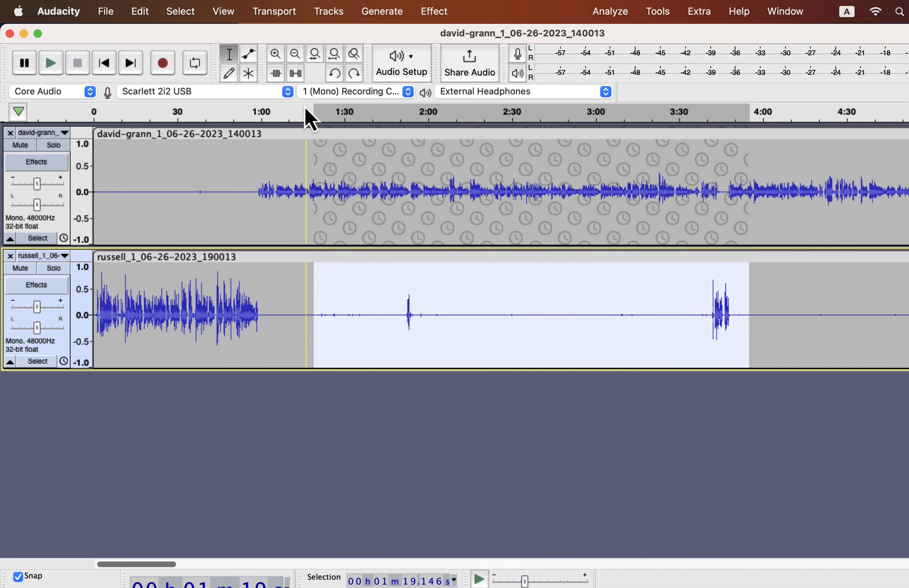
# Silence the selected stretch of the lower track, undo it once, and silence it again
pyautogui.click(298, 74)
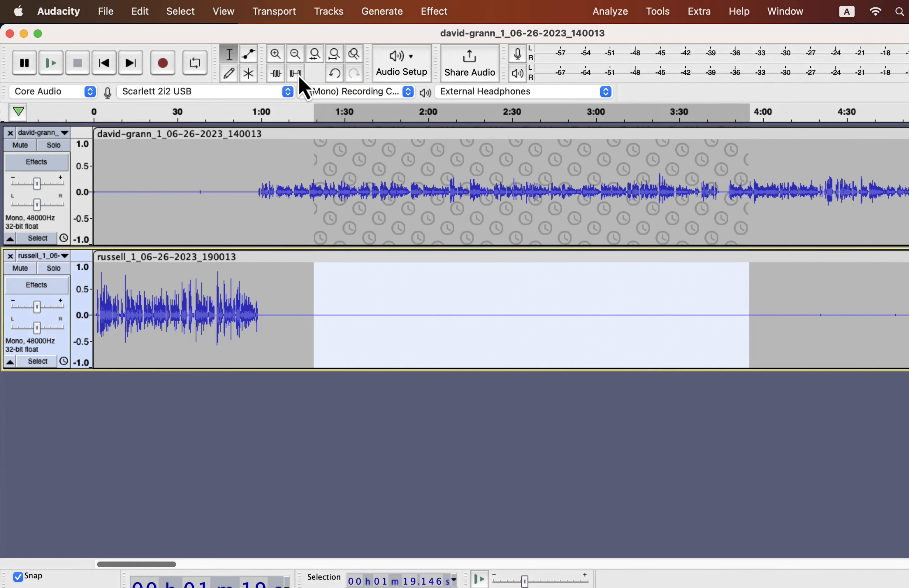
pyautogui.press('super+z')
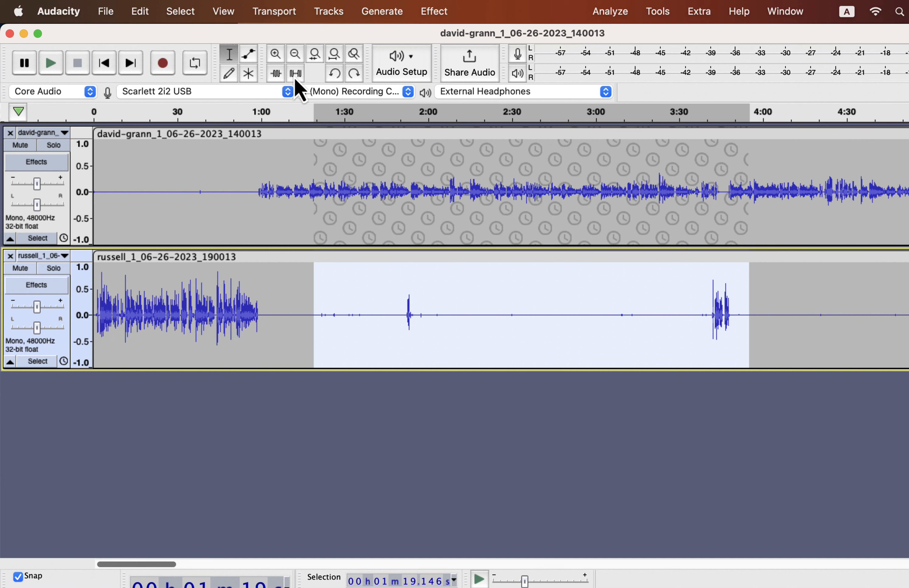
pyautogui.click(295, 78)
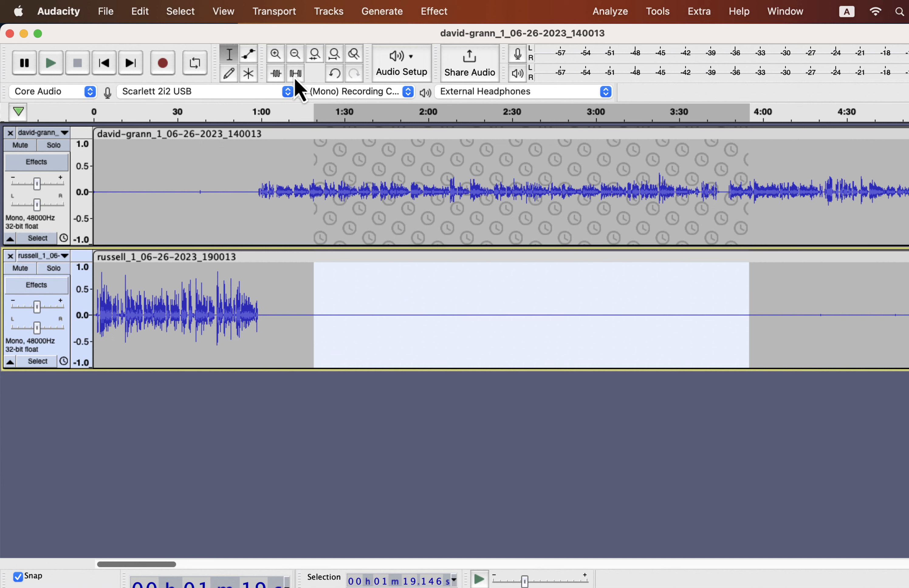